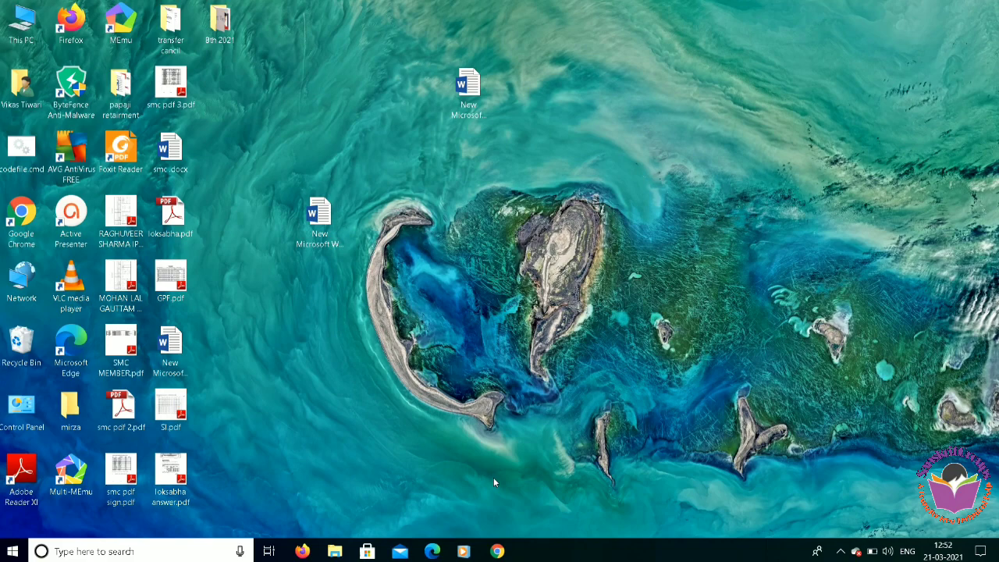
# Step: Switch to the Chrome window with the ShalaDarpan school dashboard and open the staff (कार्मिक) Format 10 (Sans) page
pyautogui.moveTo(502, 551)
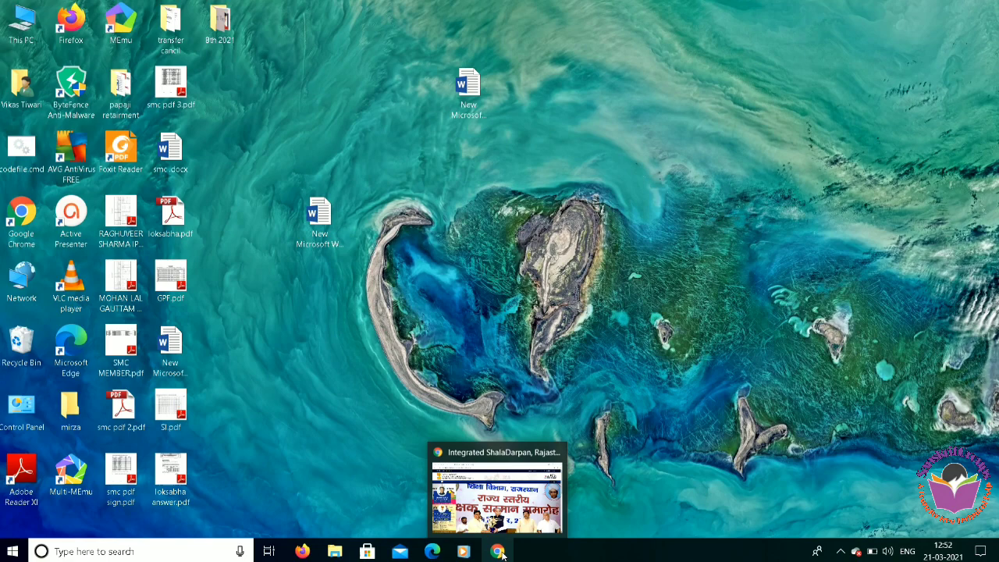
pyautogui.click(500, 551)
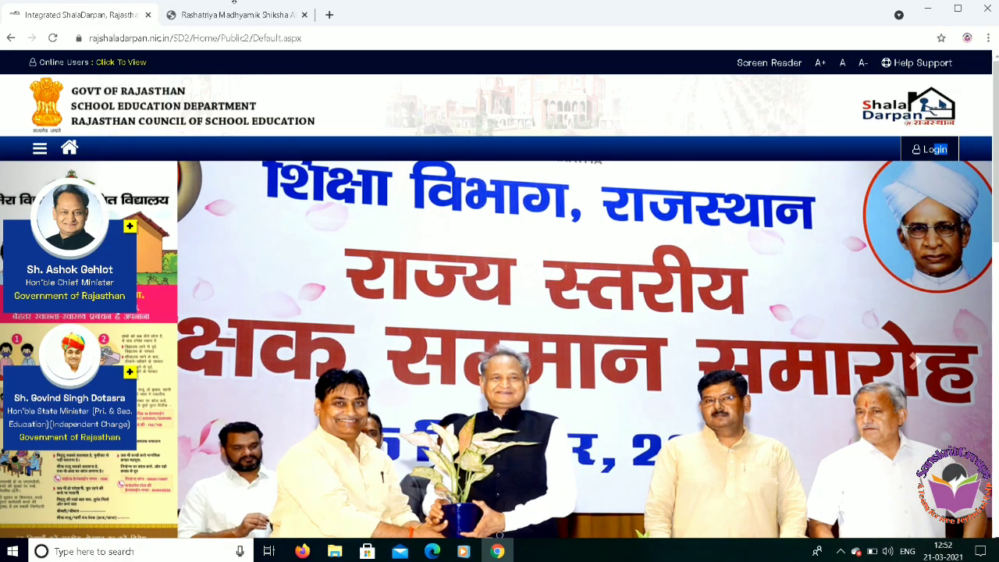
pyautogui.click(237, 15)
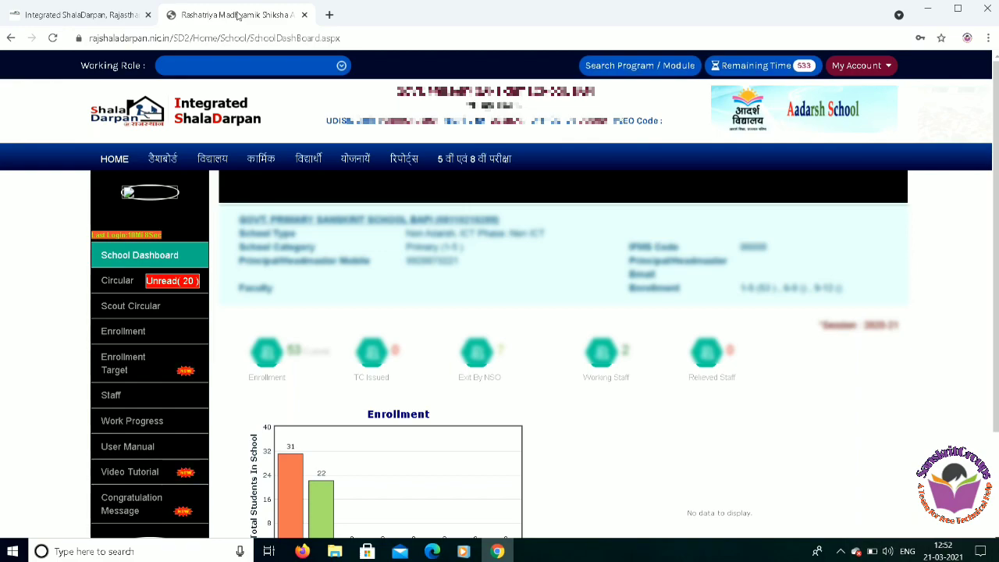
pyautogui.click(267, 160)
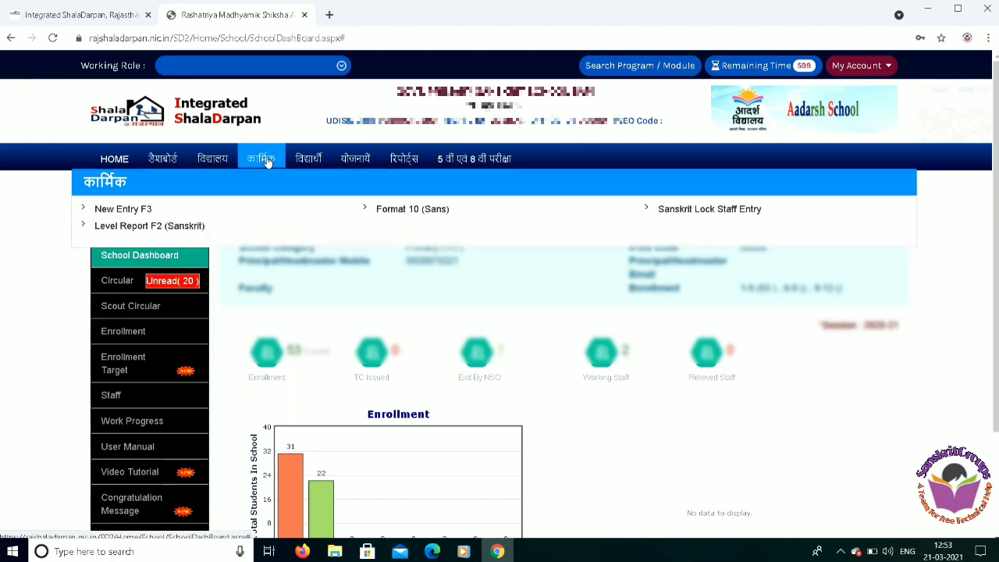
pyautogui.click(422, 217)
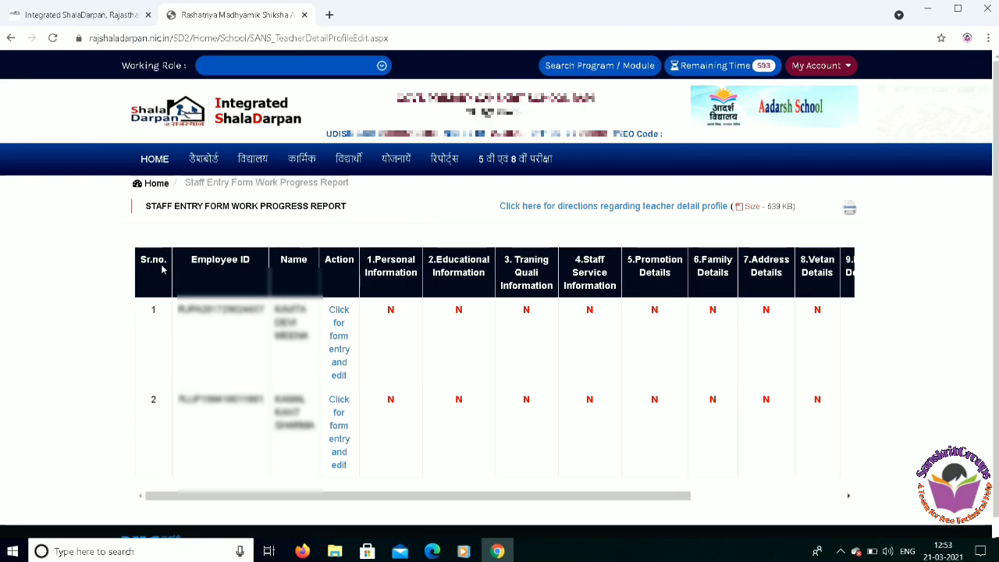
# Step: Look across the progress report's columns, then open the first listed employee's form for entry and editing, dismissing the translation offer
pyautogui.tripleClick(248, 260)
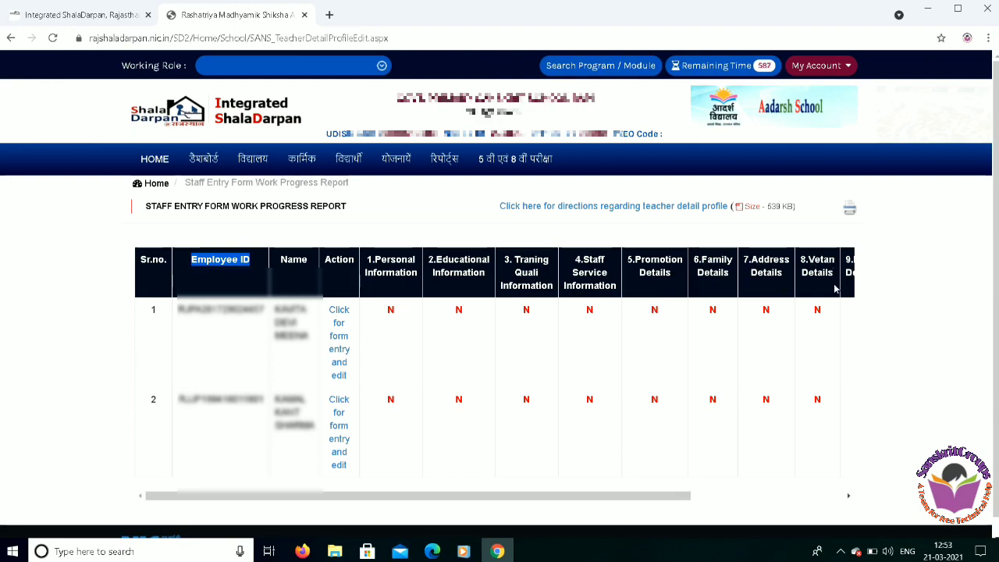
pyautogui.moveTo(671, 497); pyautogui.dragTo(824, 484)
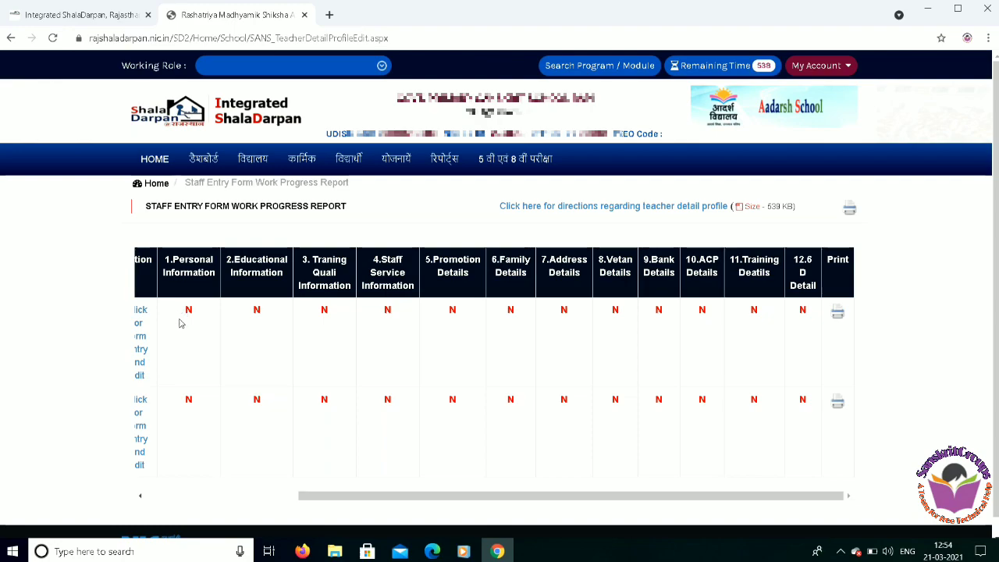
pyautogui.moveTo(491, 503); pyautogui.dragTo(480, 505)
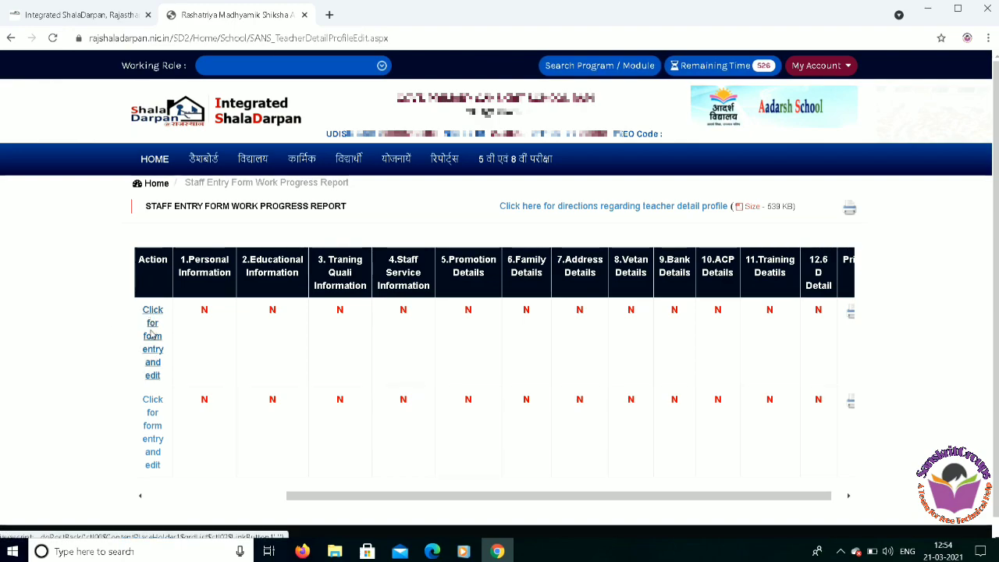
pyautogui.click(153, 355)
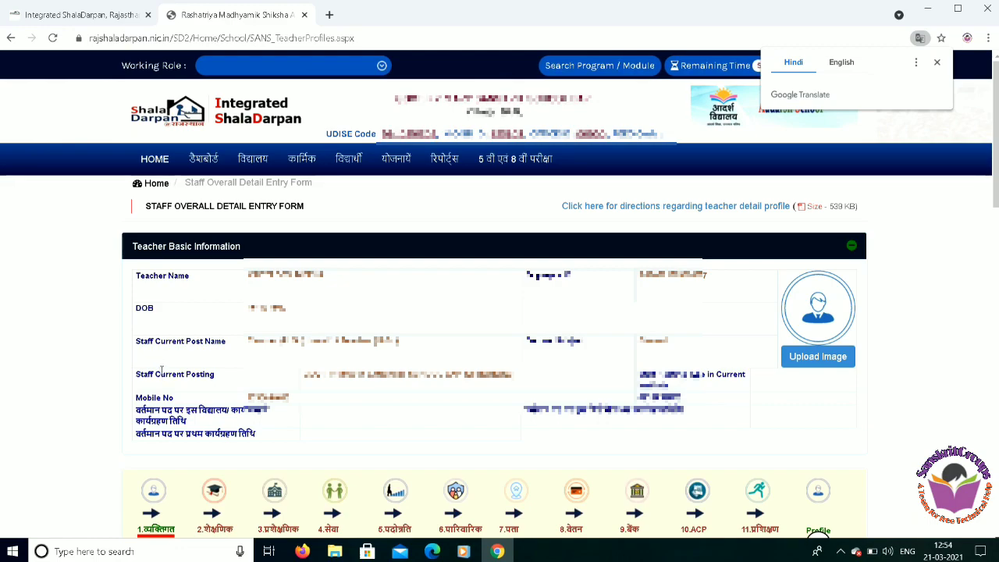
pyautogui.click(938, 62)
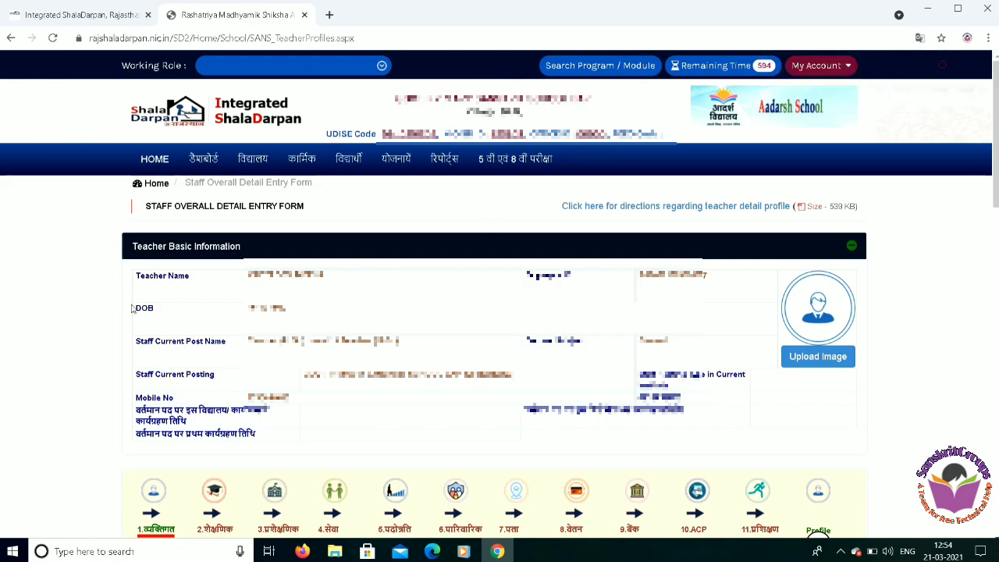
# Step: Examine the Teacher Basic Information block, including the teacher name and DOB fields
pyautogui.moveTo(133, 246); pyautogui.dragTo(253, 250)
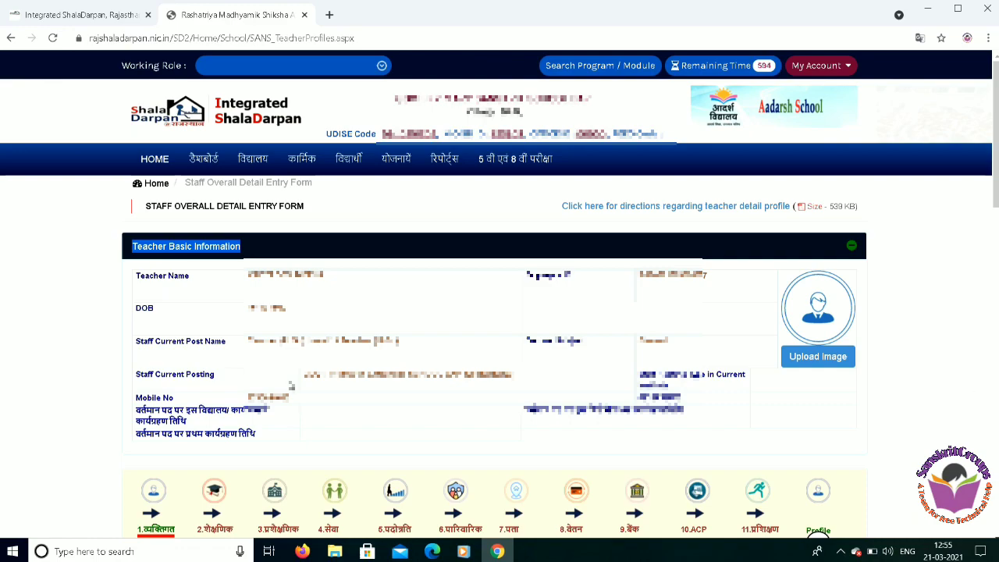
pyautogui.moveTo(193, 277); pyautogui.dragTo(123, 275)
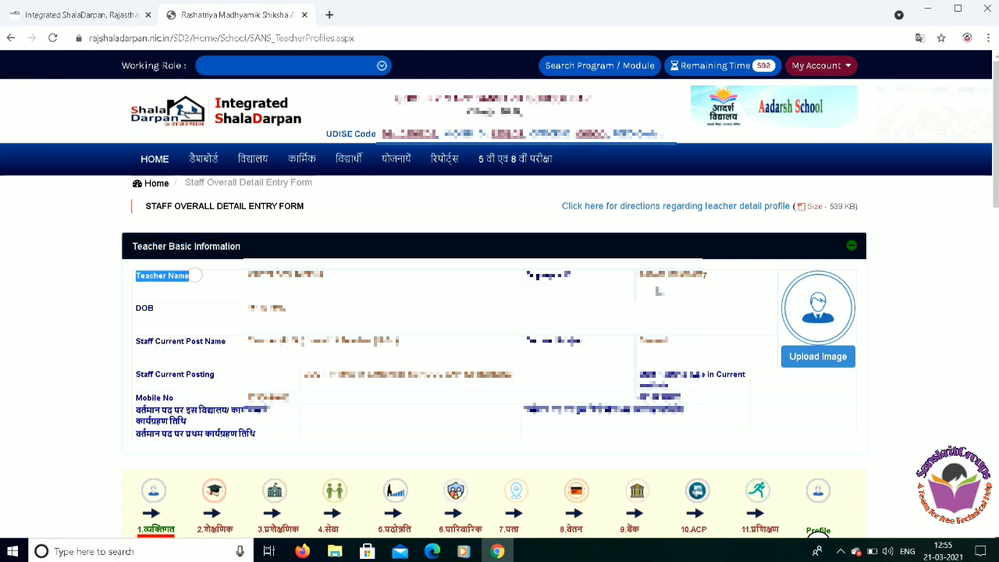
pyautogui.moveTo(584, 277); pyautogui.dragTo(509, 285)
pyautogui.moveTo(163, 315); pyautogui.dragTo(123, 318)
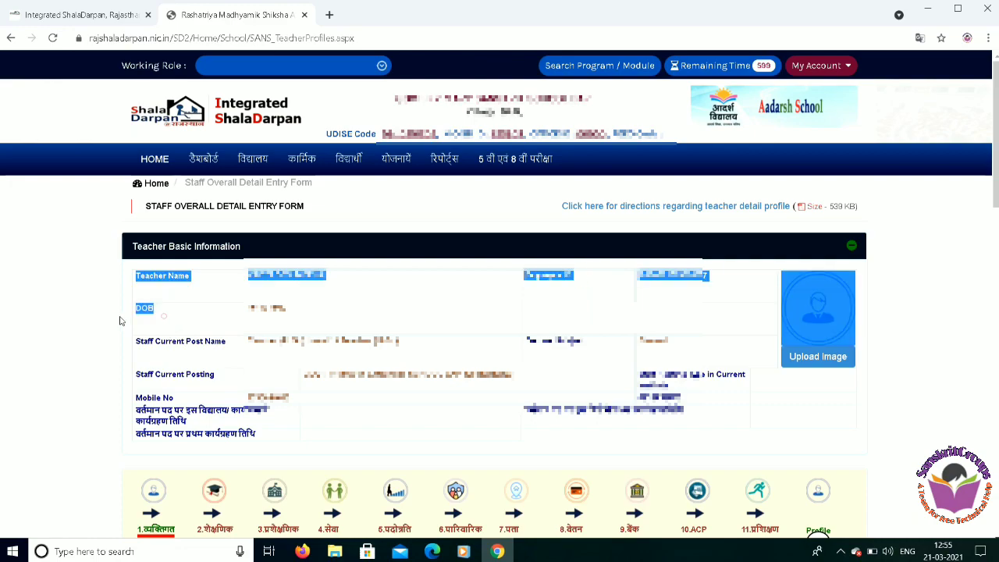
pyautogui.click(227, 355)
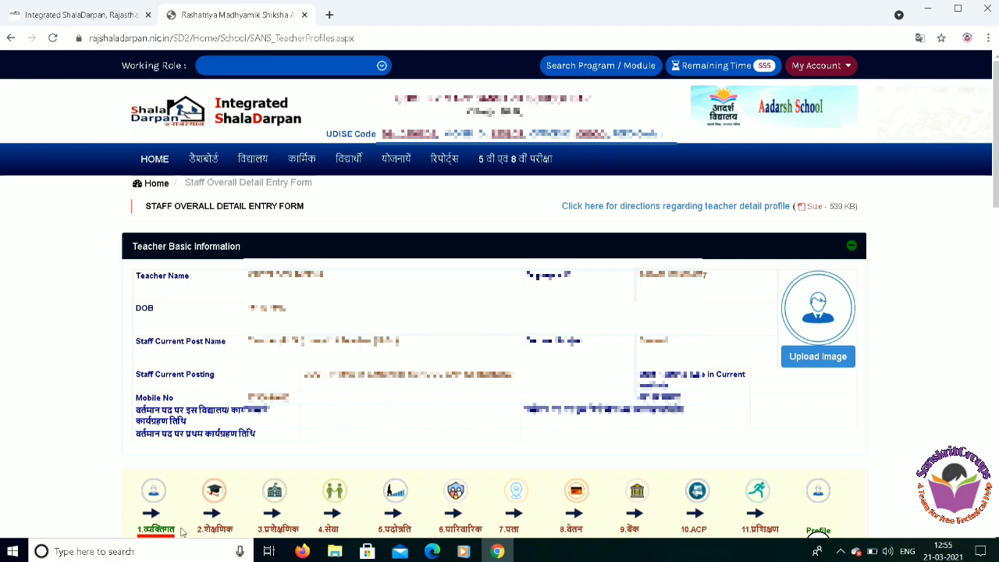
# Step: Go through the form's section labels from training (प्रशैक्षणिक) and service (सेवा) to ACP and प्रशिक्षण
pyautogui.doubleClick(301, 530)
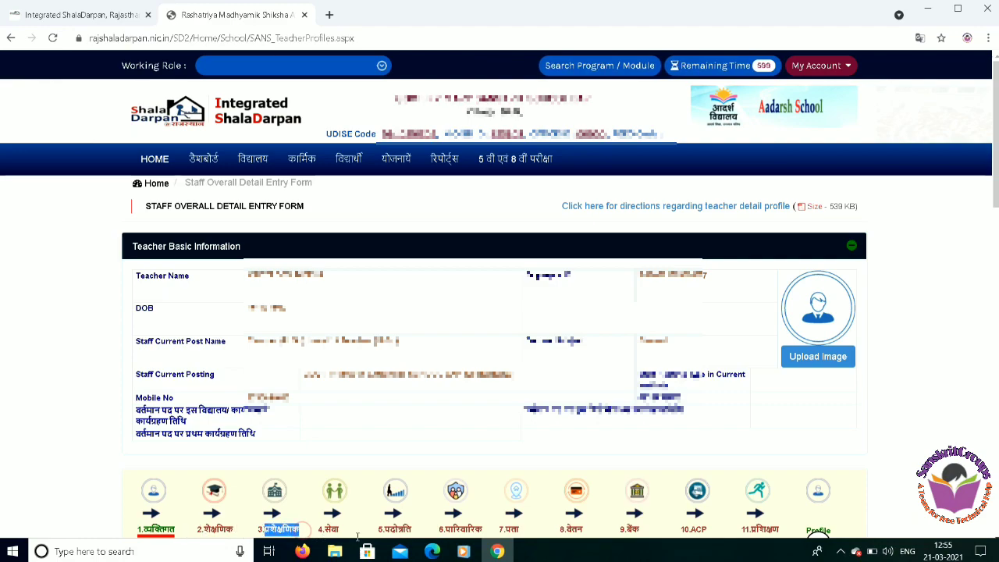
pyautogui.doubleClick(331, 531)
pyautogui.doubleClick(400, 530)
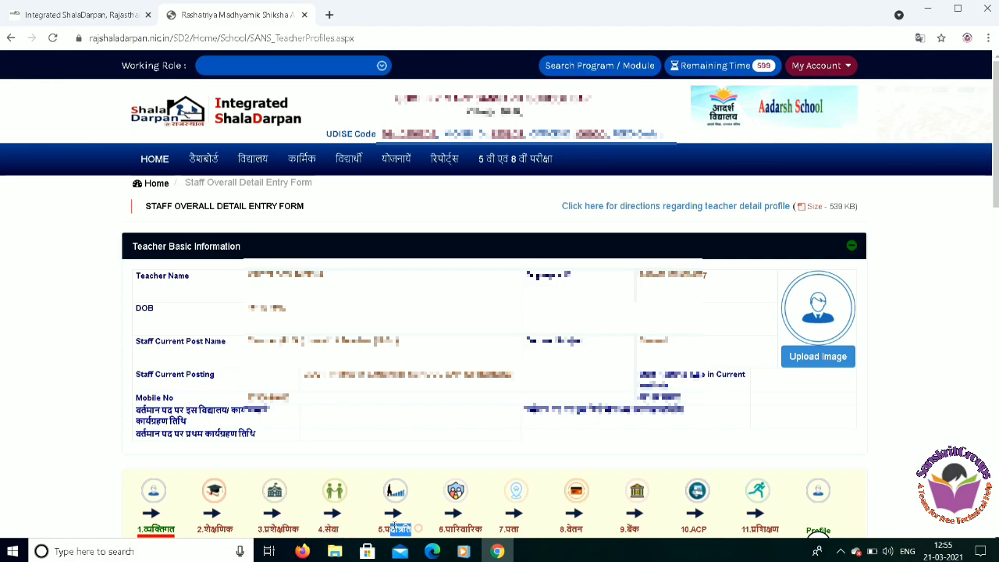
pyautogui.doubleClick(463, 530)
pyautogui.doubleClick(510, 530)
pyautogui.doubleClick(578, 530)
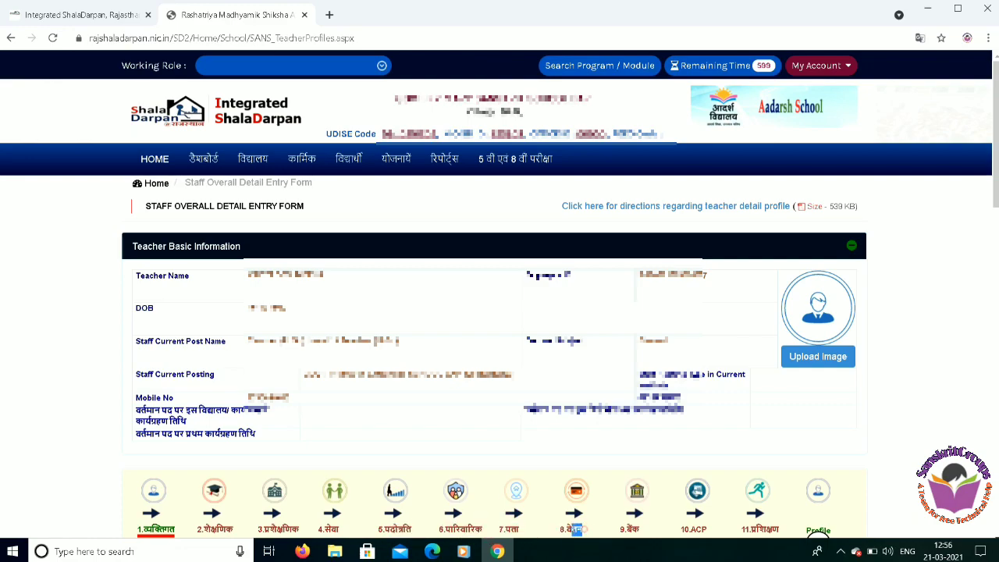
pyautogui.doubleClick(631, 530)
pyautogui.doubleClick(699, 530)
pyautogui.doubleClick(773, 530)
pyautogui.moveTo(781, 530); pyautogui.dragTo(751, 530)
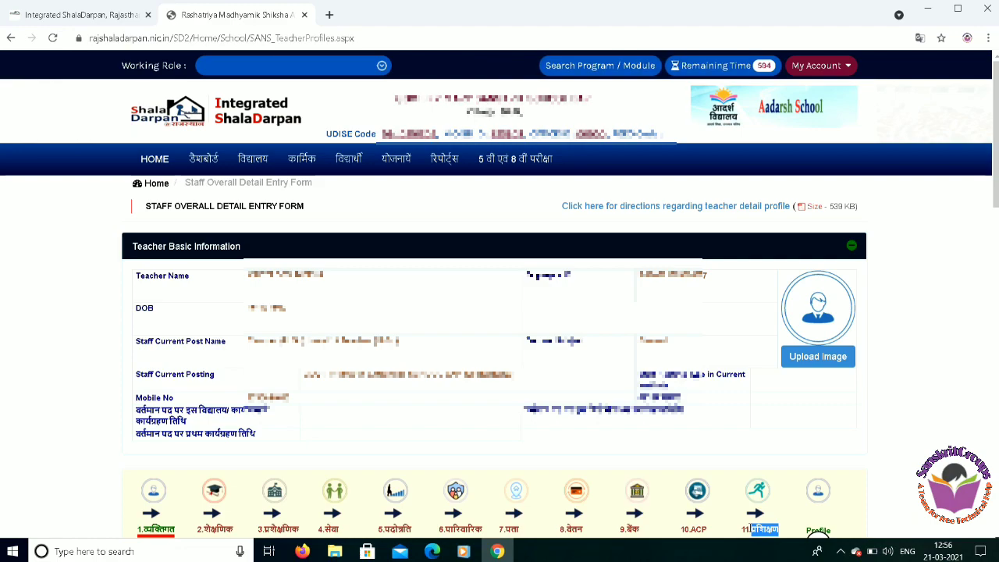
pyautogui.click(48, 440)
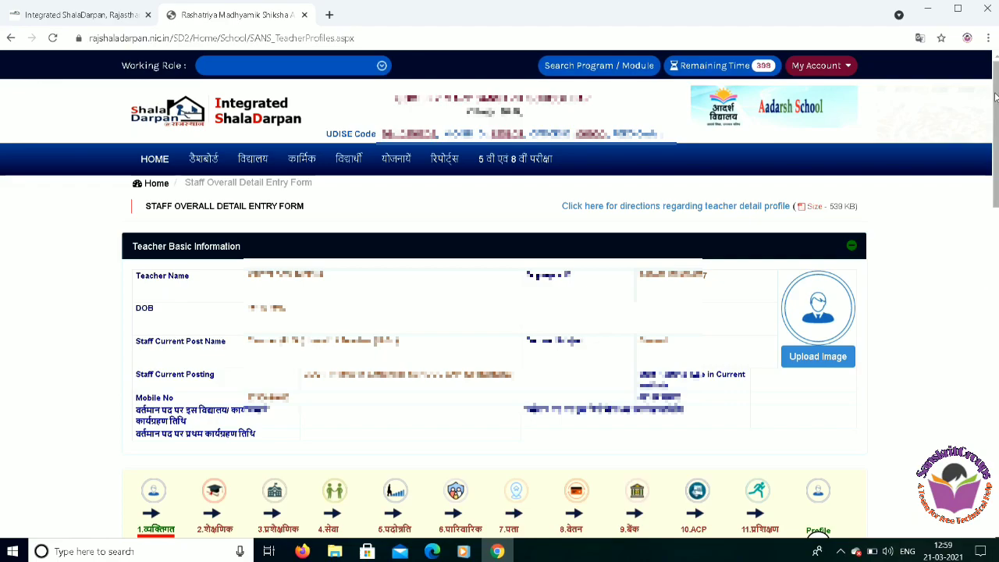
# Step: Review the whole Personal information form down to its save option, and return to the section overview
pyautogui.moveTo(996, 133); pyautogui.dragTo(996, 299)
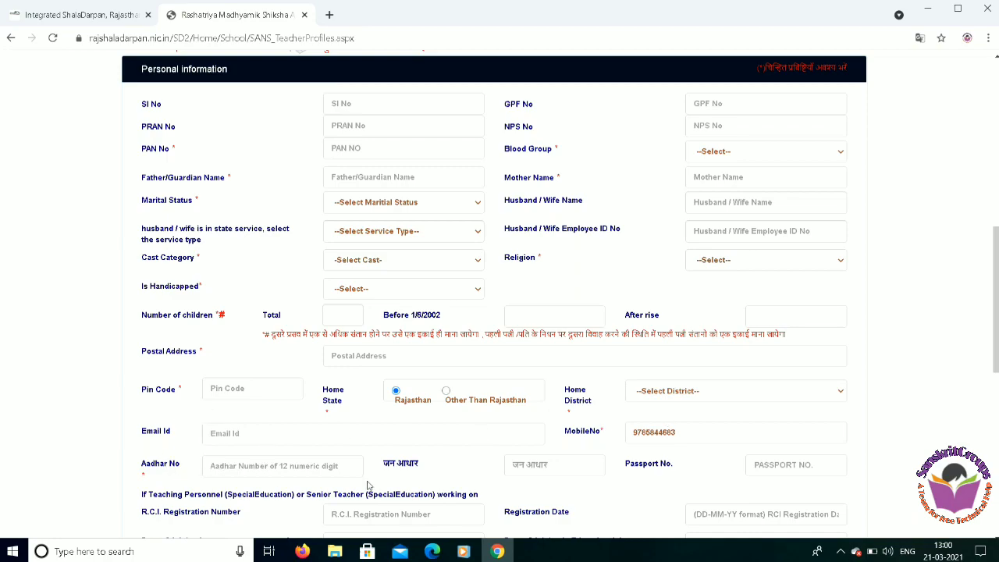
pyautogui.moveTo(997, 244); pyautogui.dragTo(997, 404)
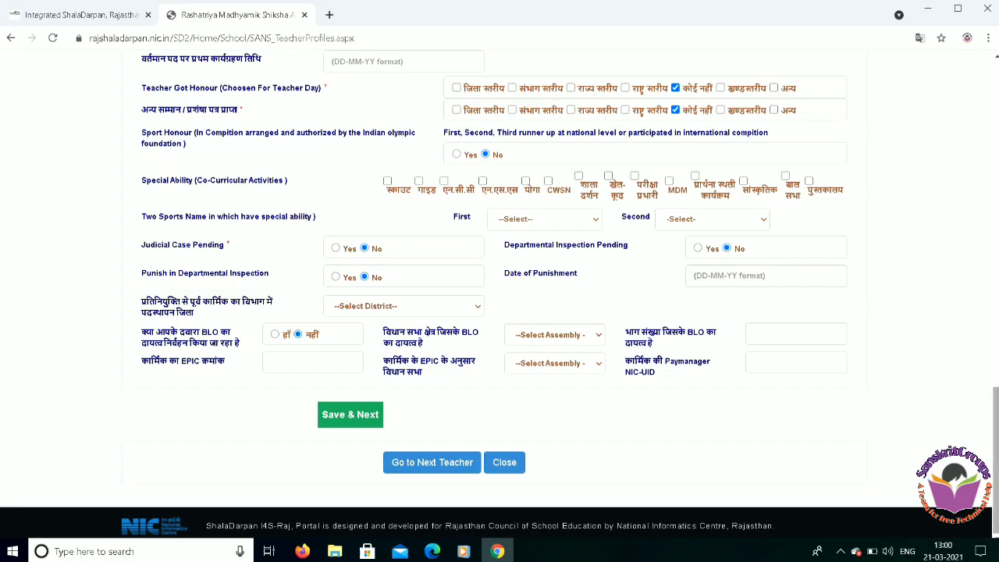
pyautogui.scroll(8, 500, 297)
pyautogui.scroll(1, 499, 297)
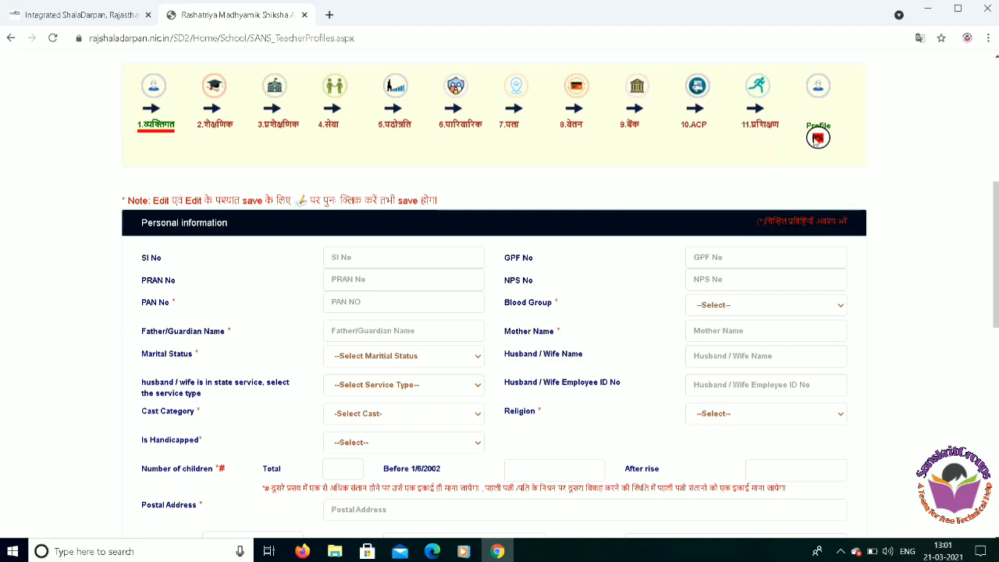
# Step: Open the Academic Qualification section (शैक्षणिक) and examine its entry fields from Exam Level through marks to the optional subjects
pyautogui.click(213, 88)
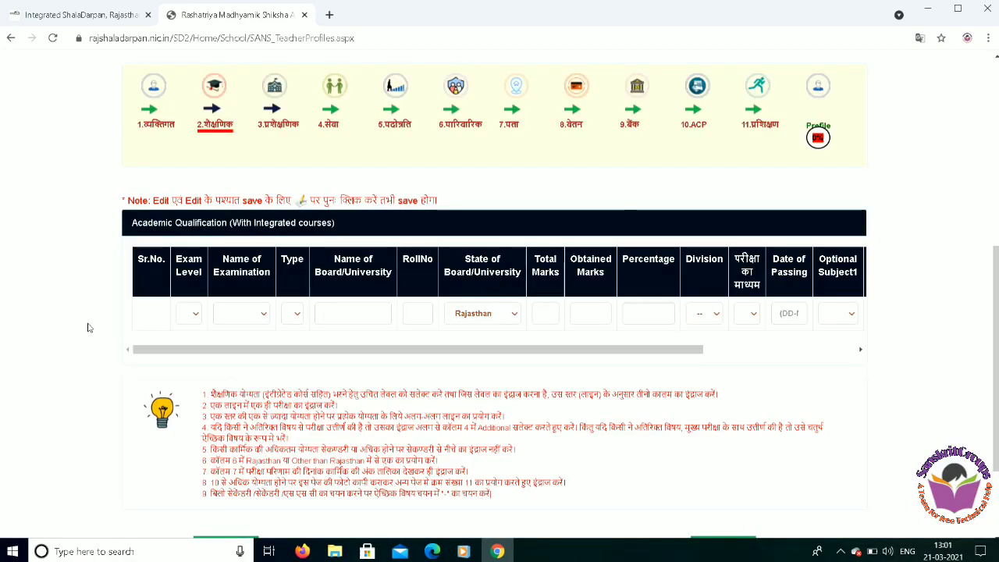
pyautogui.click(195, 314)
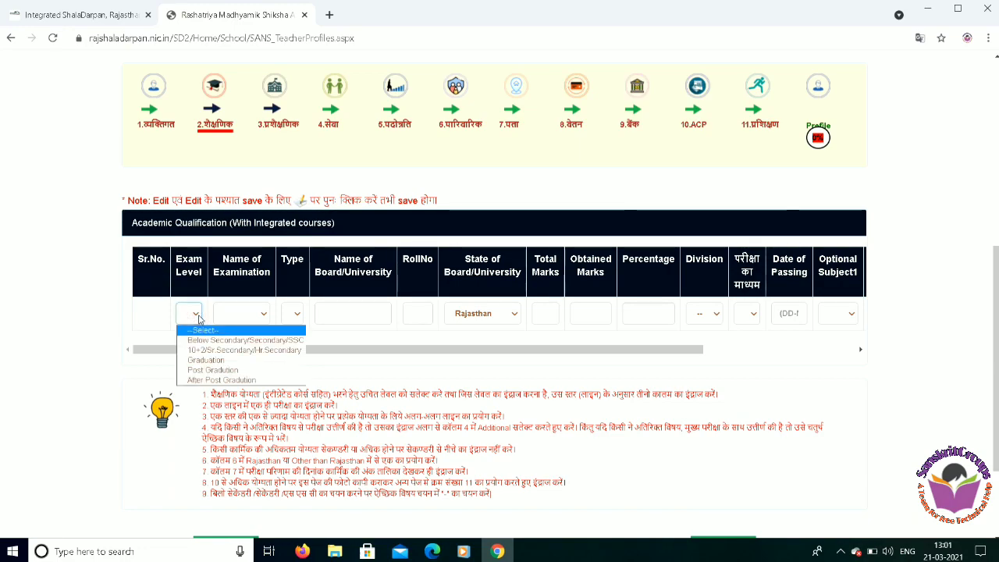
pyautogui.click(260, 315)
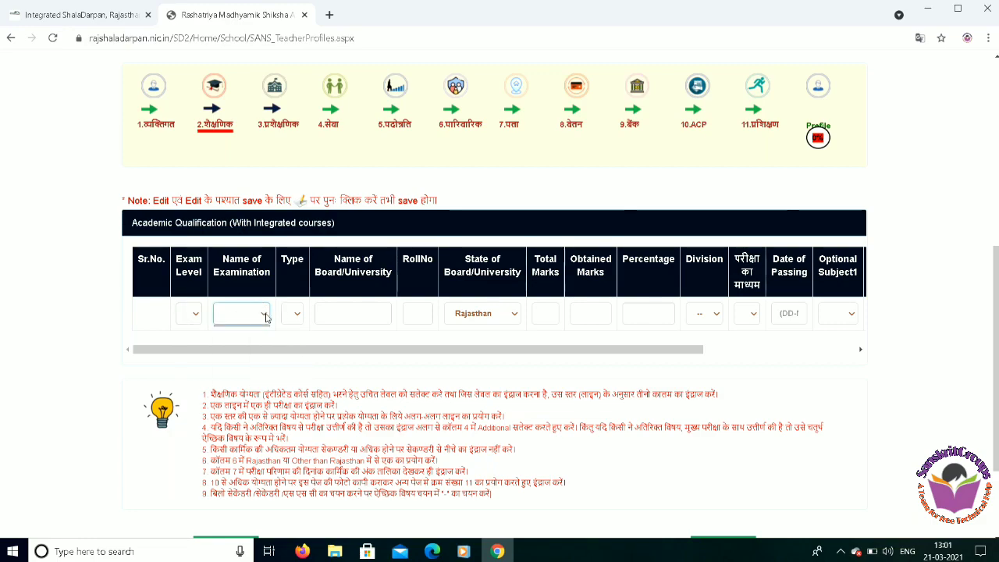
pyautogui.click(181, 314)
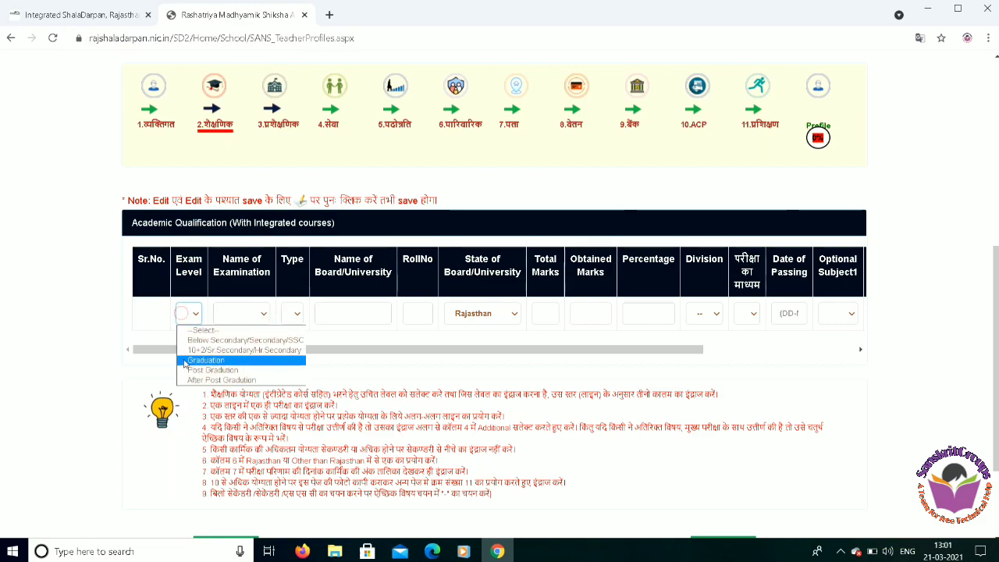
pyautogui.click(242, 317)
pyautogui.click(294, 314)
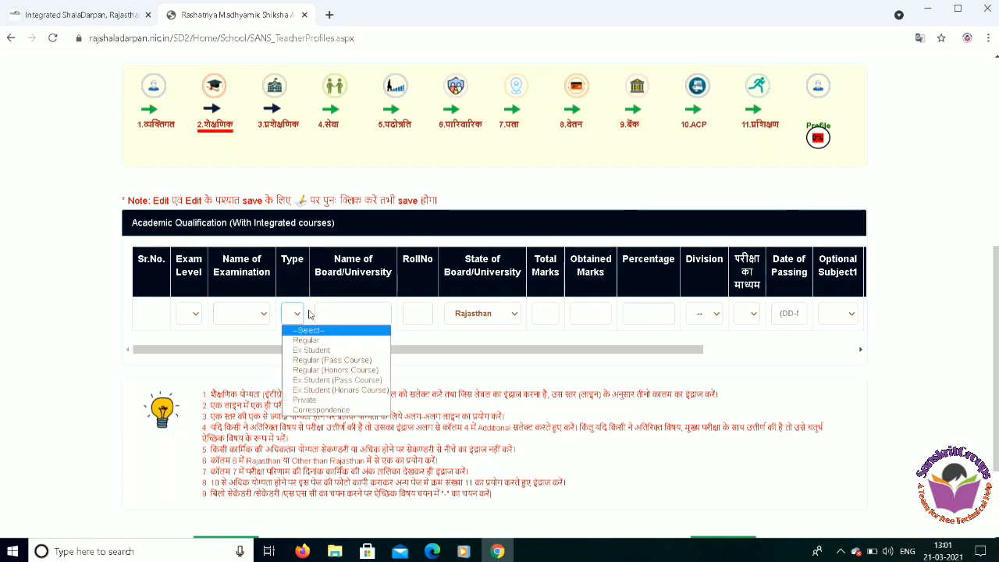
pyautogui.click(343, 308)
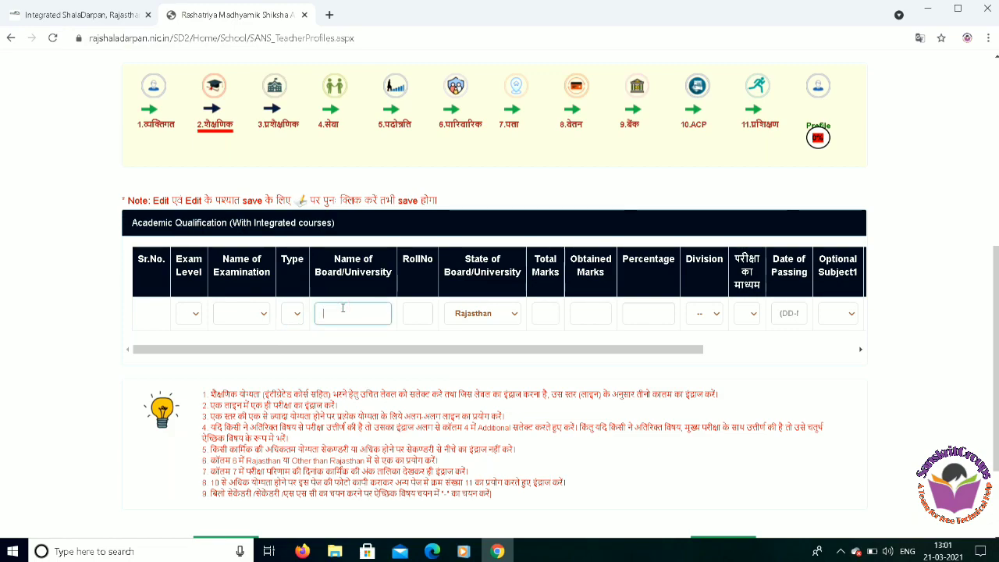
pyautogui.click(413, 308)
pyautogui.click(545, 311)
pyautogui.click(584, 314)
pyautogui.moveTo(683, 355); pyautogui.dragTo(877, 351)
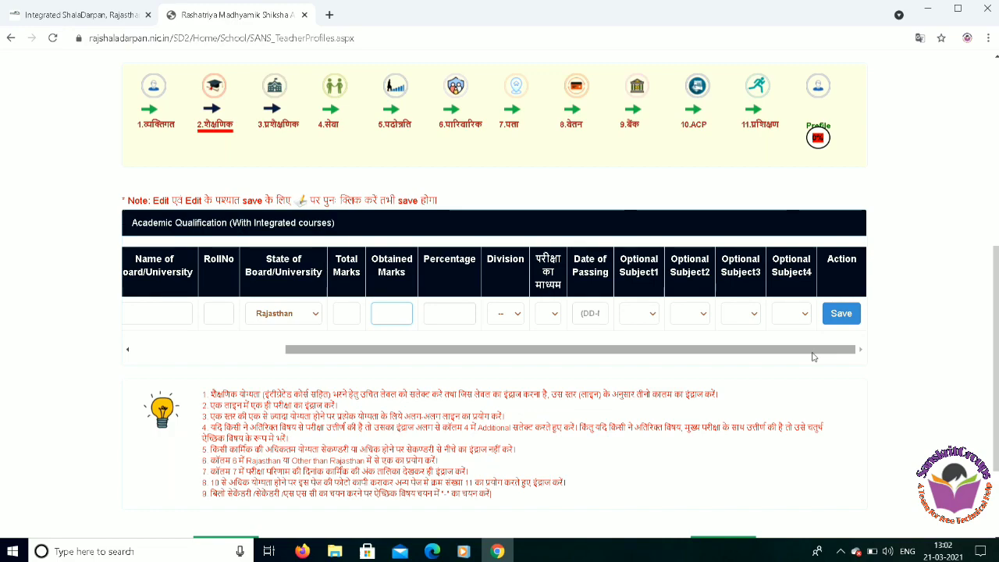
# Step: Save and continue from the Professional/Training Qualification section, and review the Teacher Service Detail form (सेवा)
pyautogui.click(276, 99)
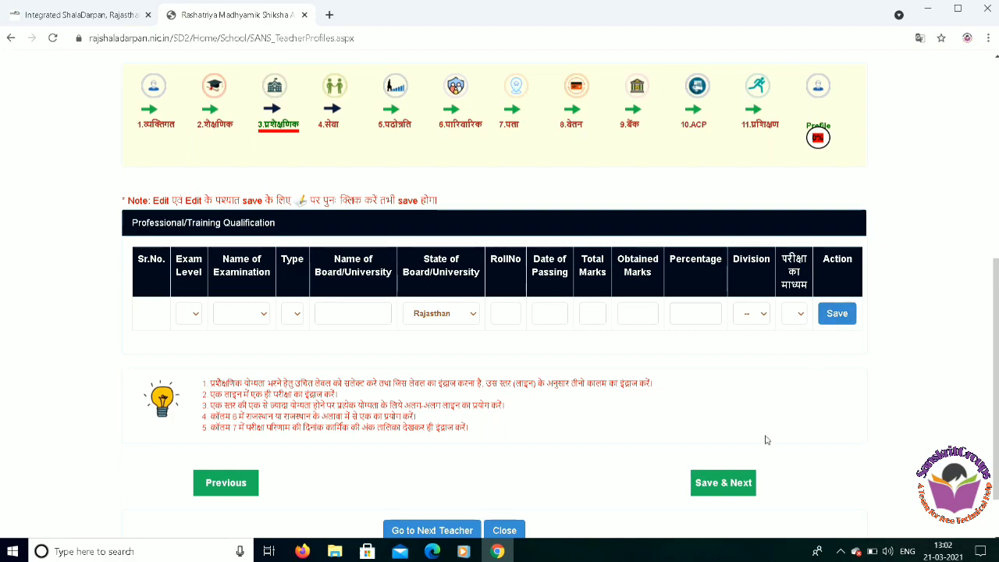
pyautogui.click(739, 492)
pyautogui.click(331, 92)
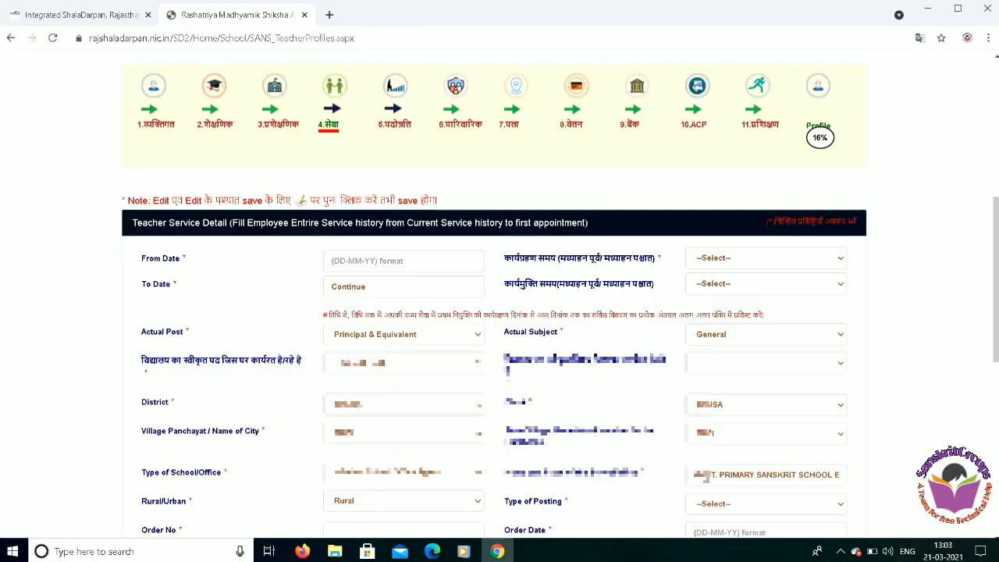
pyautogui.scroll(-7, 703, 406)
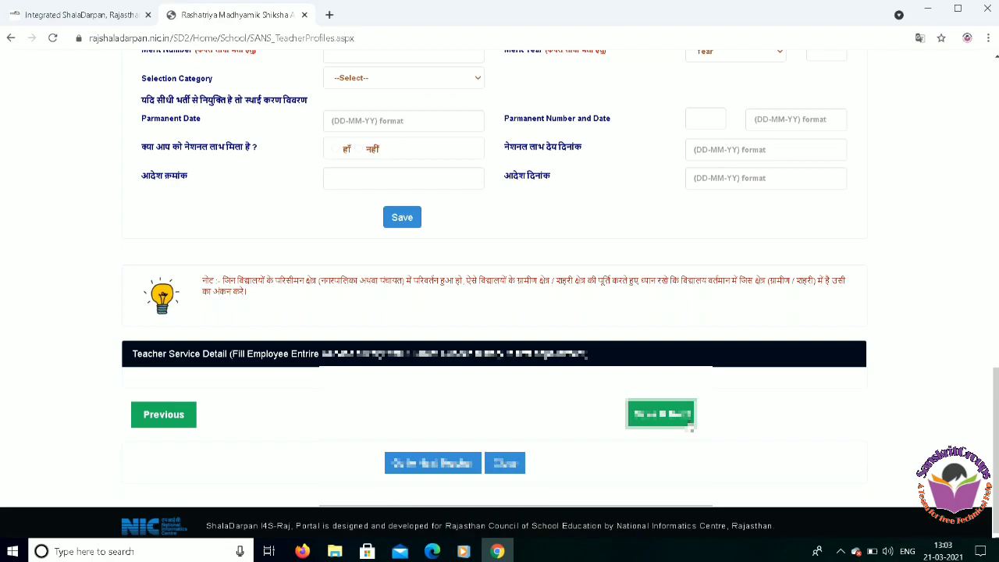
pyautogui.scroll(8, 397, 149)
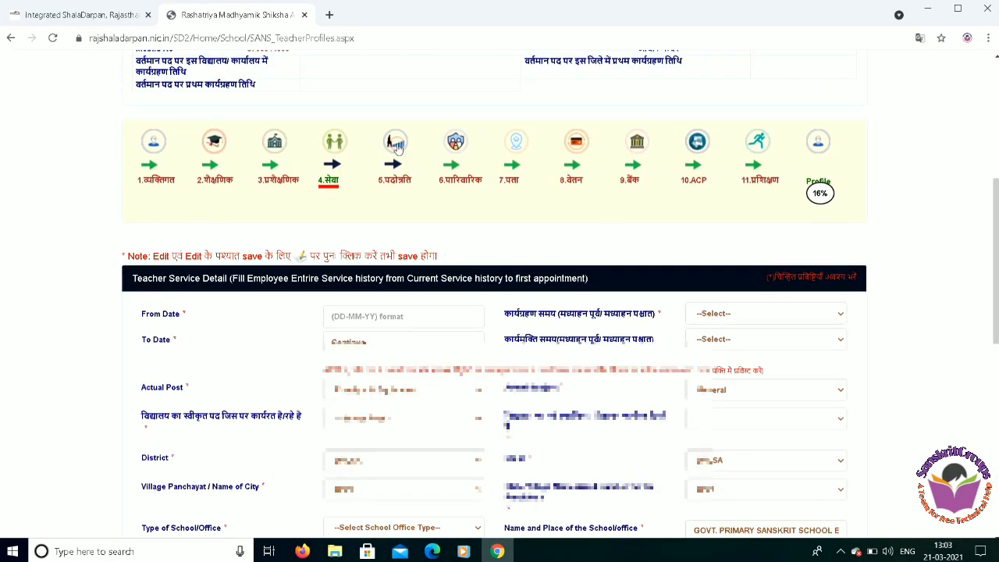
# Step: View the Staff Promotion Details section, followed by the Staff Family Details section (पारिवारिक)
pyautogui.click(397, 149)
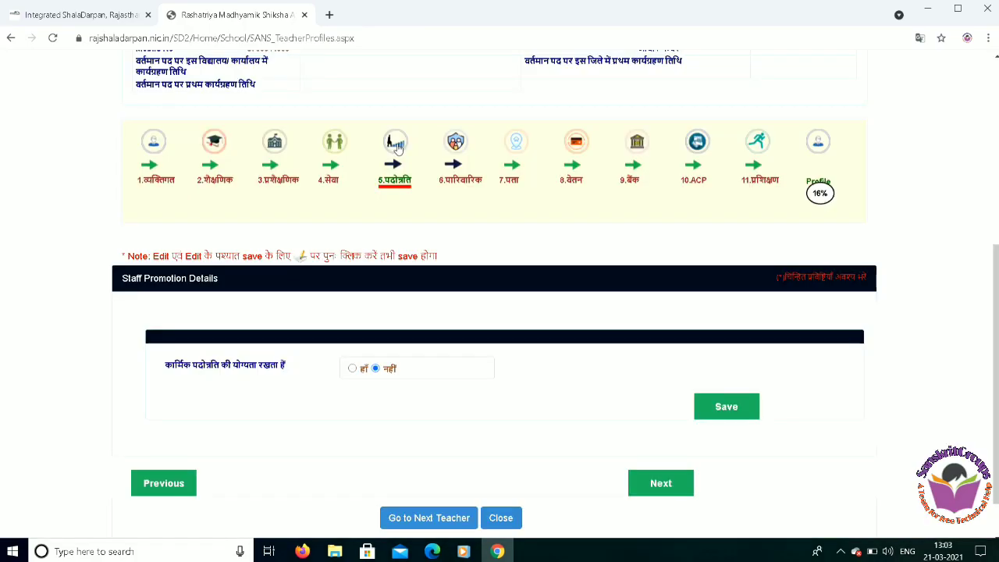
pyautogui.click(457, 144)
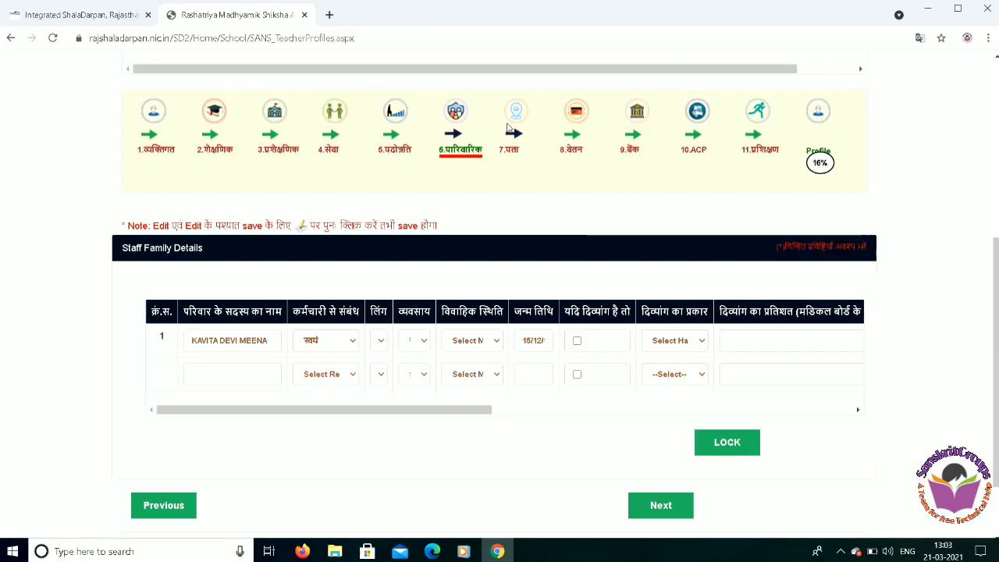
# Step: View the remaining profile sections in turn: contact (पता), salary (वेतन), bank (बैंक), ACP and service training (प्रशिक्षण)
pyautogui.click(516, 111)
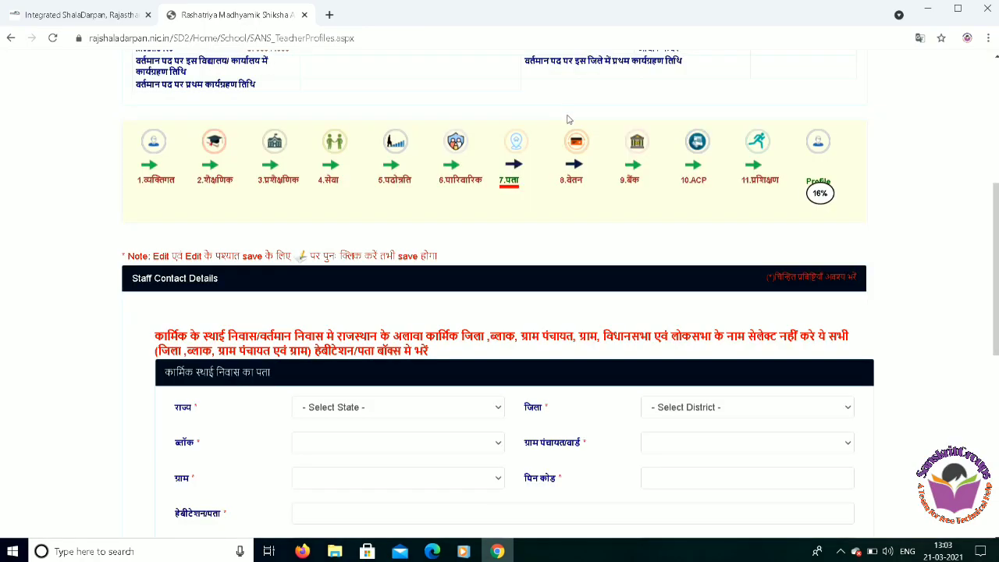
pyautogui.click(581, 145)
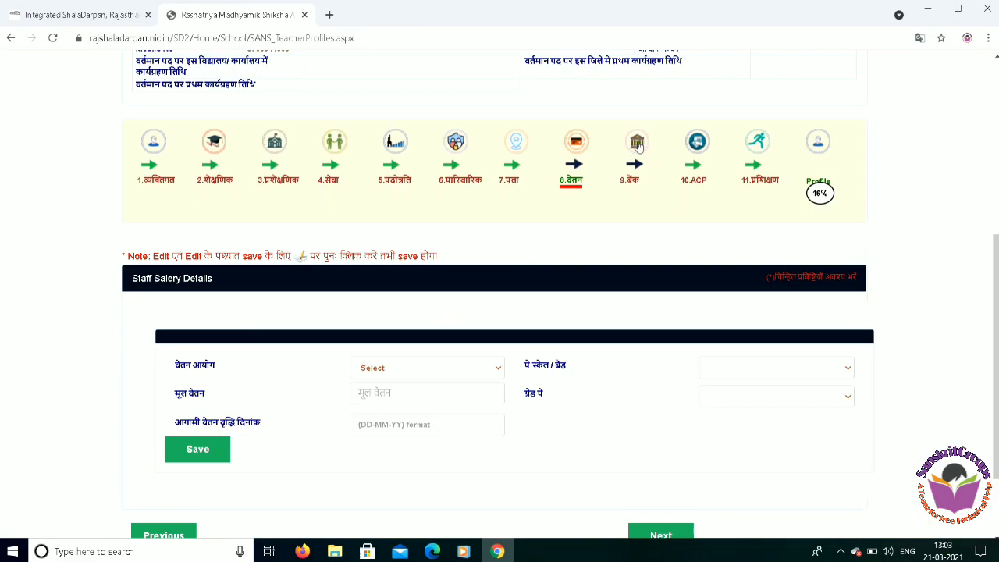
pyautogui.click(638, 146)
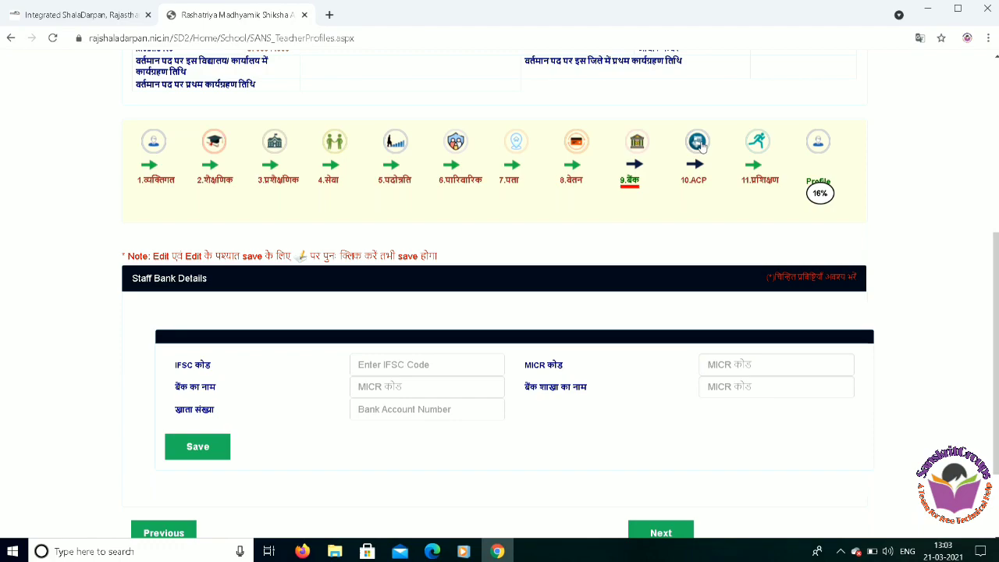
pyautogui.click(701, 147)
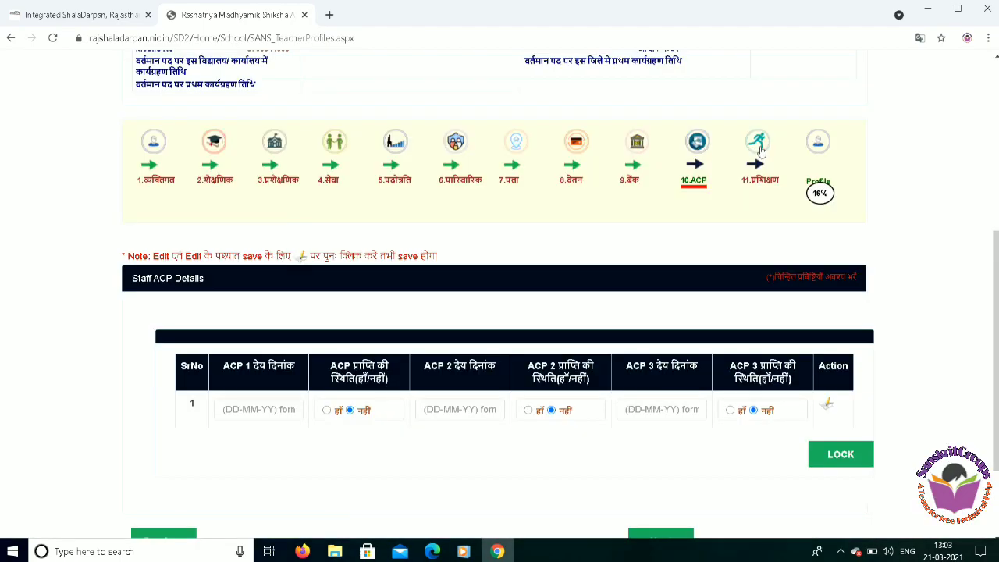
pyautogui.click(761, 145)
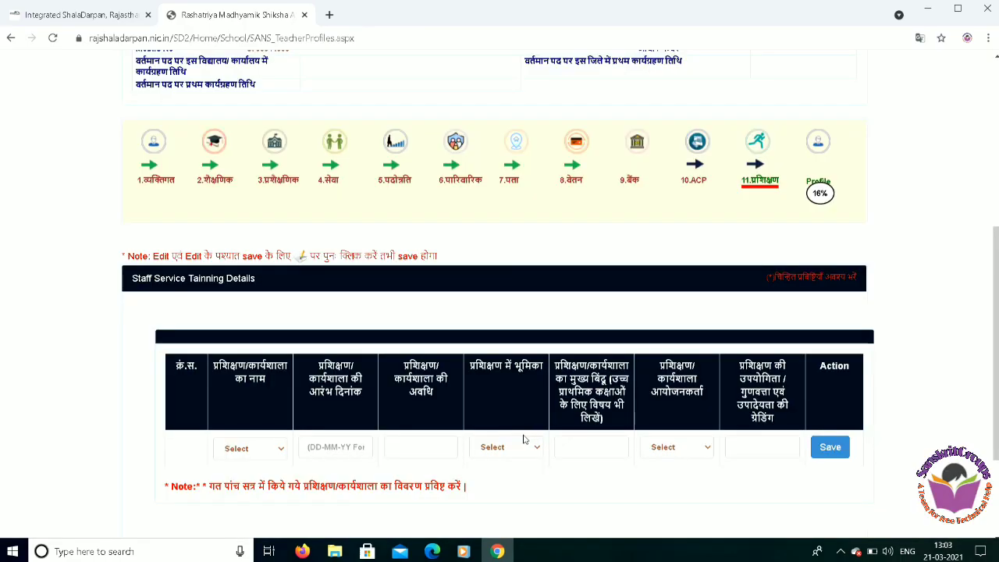
# Step: Reopen the Teacher Service Detail section (सेवा), review the form through its end, and try to save and continue
pyautogui.click(336, 143)
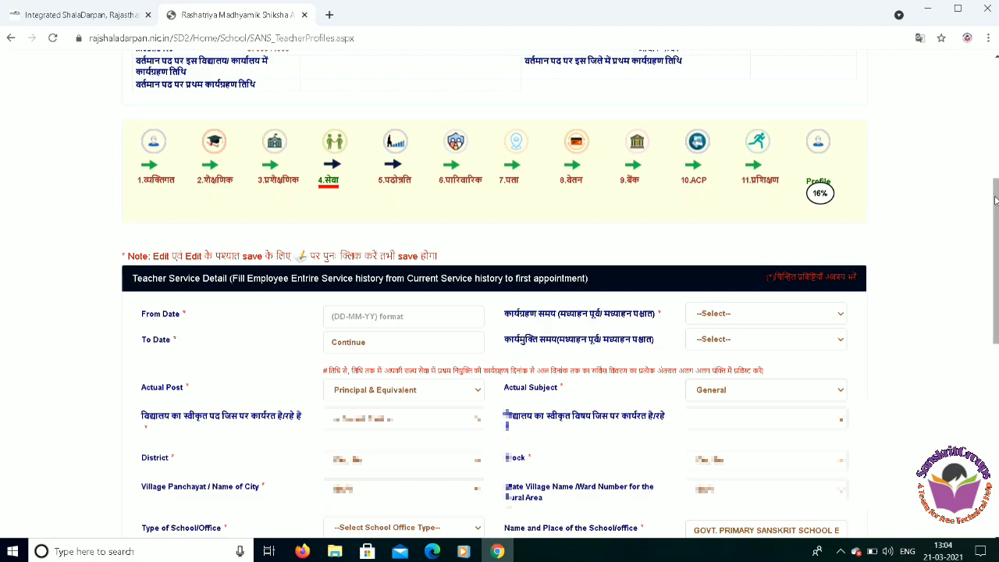
pyautogui.moveTo(998, 186); pyautogui.dragTo(996, 375)
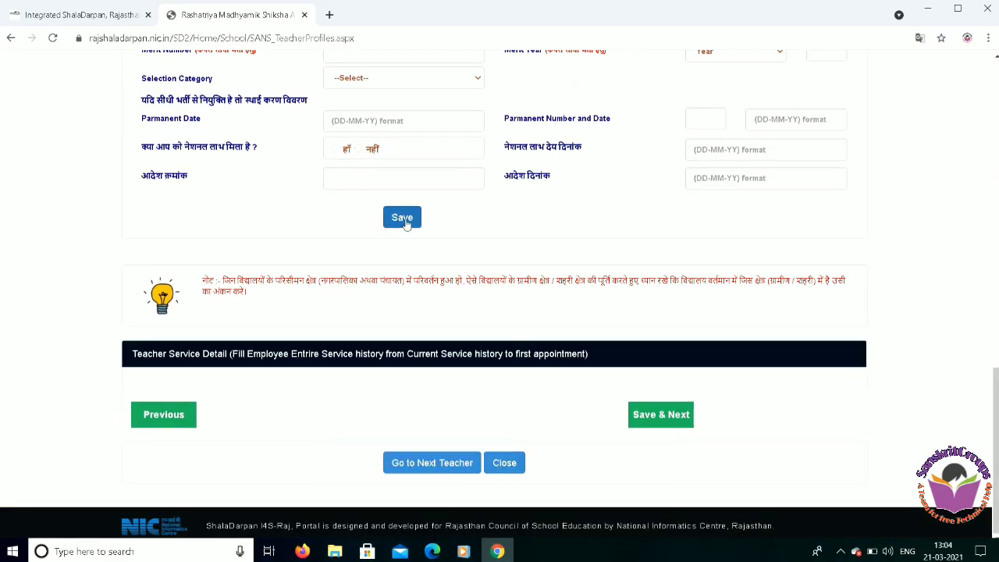
pyautogui.click(660, 415)
pyautogui.click(658, 409)
pyautogui.click(663, 421)
pyautogui.scroll(6, 997, 406)
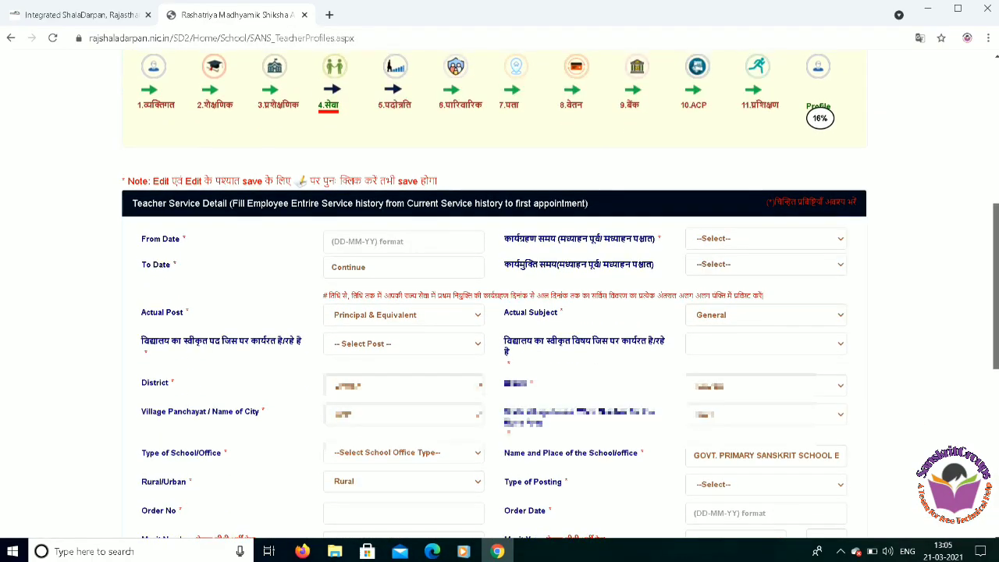
pyautogui.scroll(1, 906, 210)
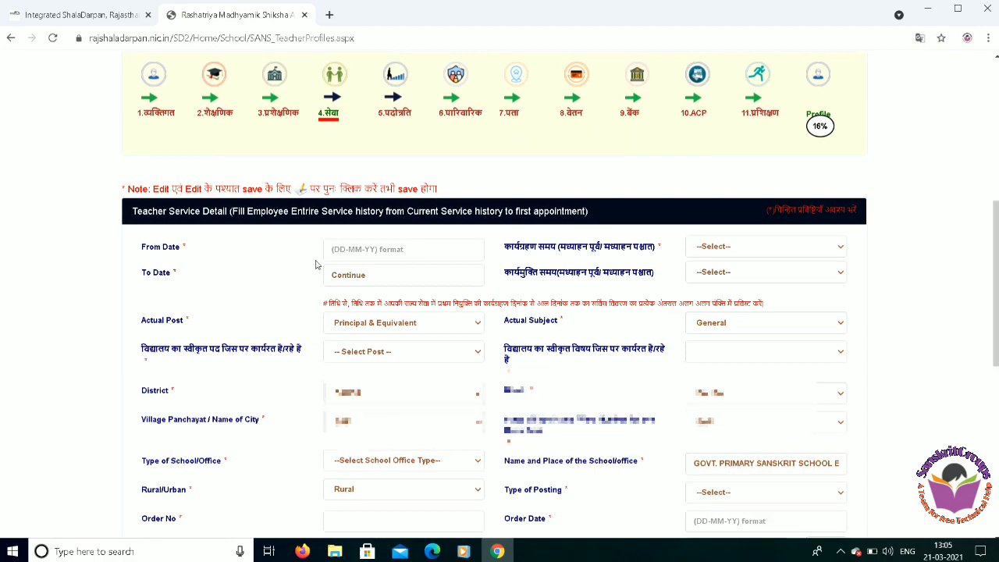